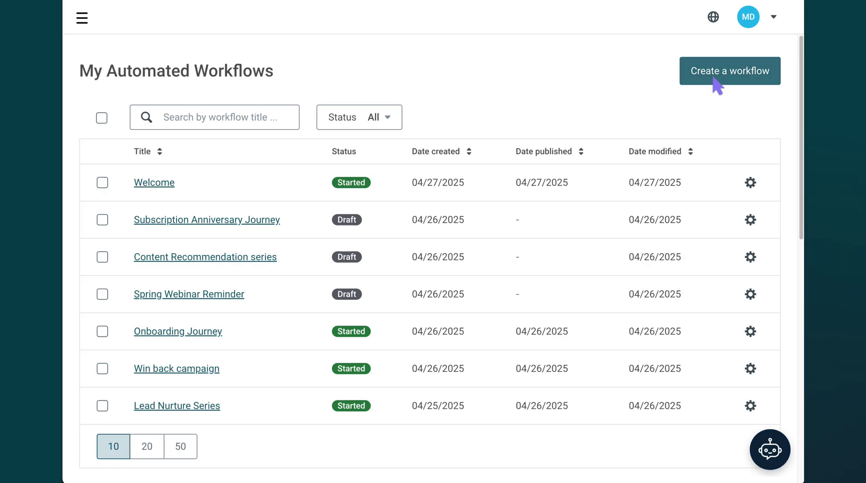
# Create a new 'New contact journey' workflow draft and zoom the canvas in and out
pyautogui.click(714, 79)
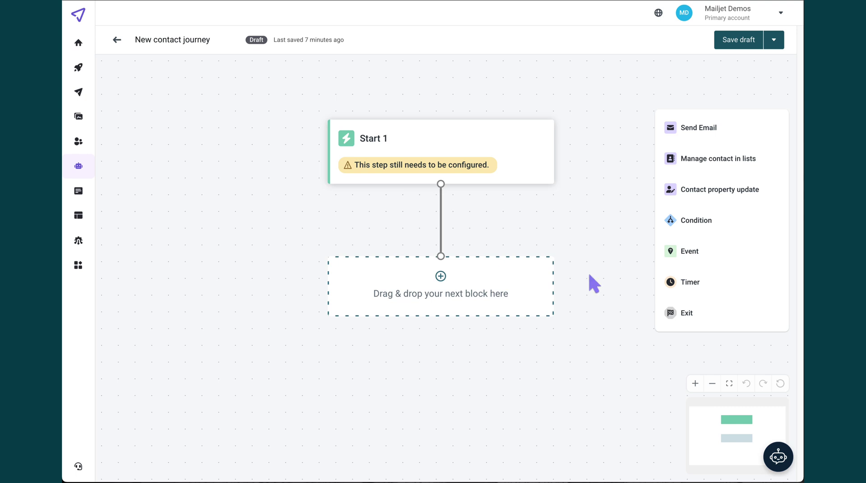
pyautogui.scroll(2, 589, 276)
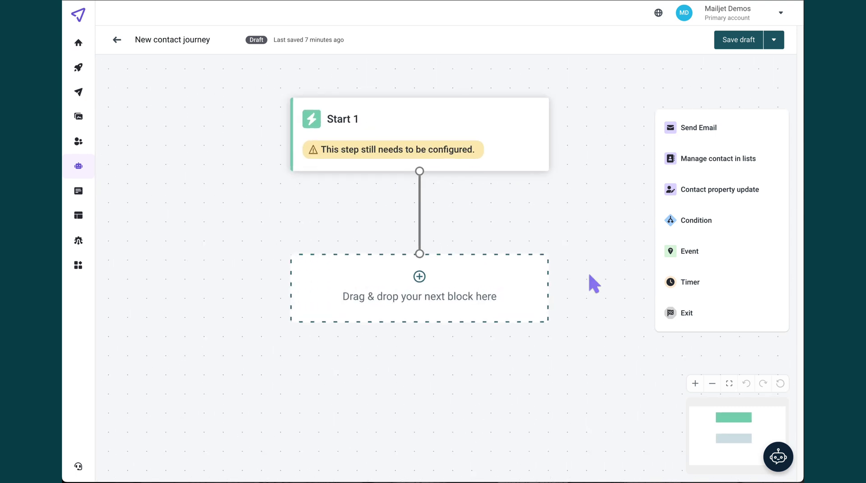
pyautogui.scroll(-2, 588, 271)
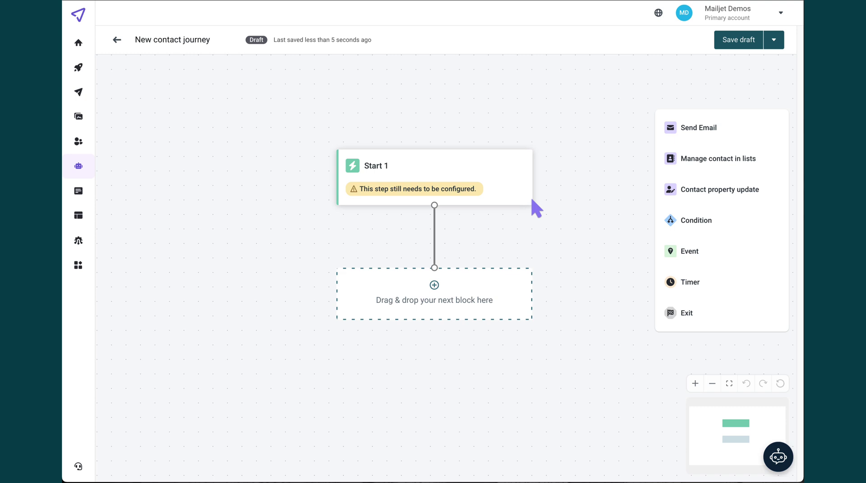
# Trigger Start 1 on 'Contact is added / subscribes' for all contact lists, with the segment filter off
pyautogui.click(475, 195)
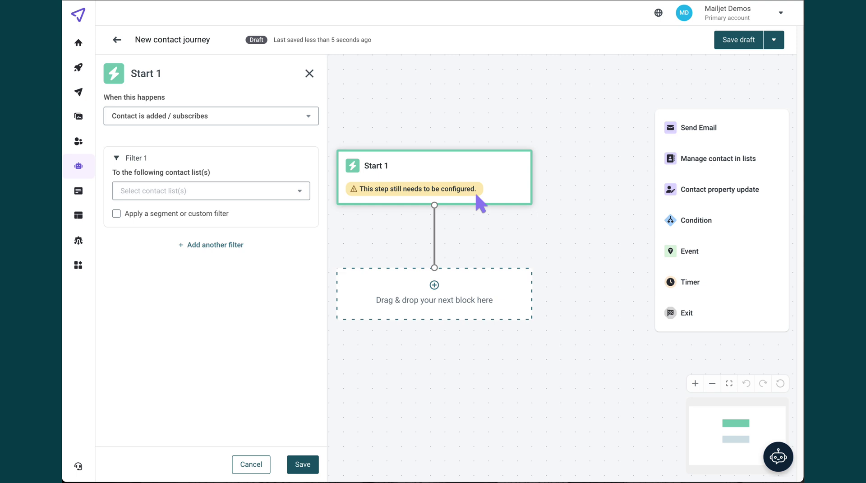
pyautogui.click(288, 114)
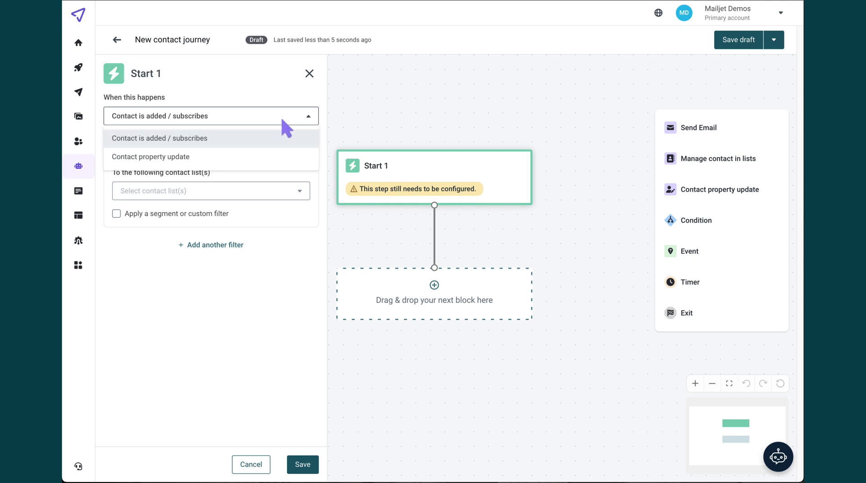
pyautogui.click(262, 135)
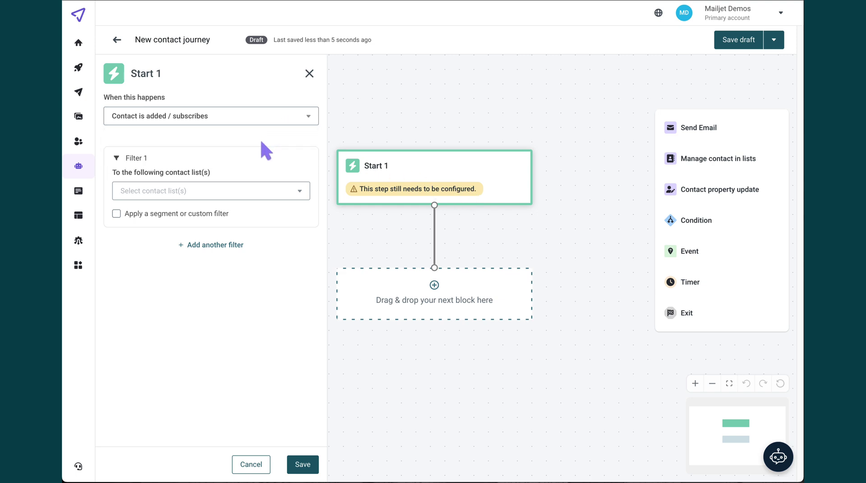
pyautogui.click(249, 189)
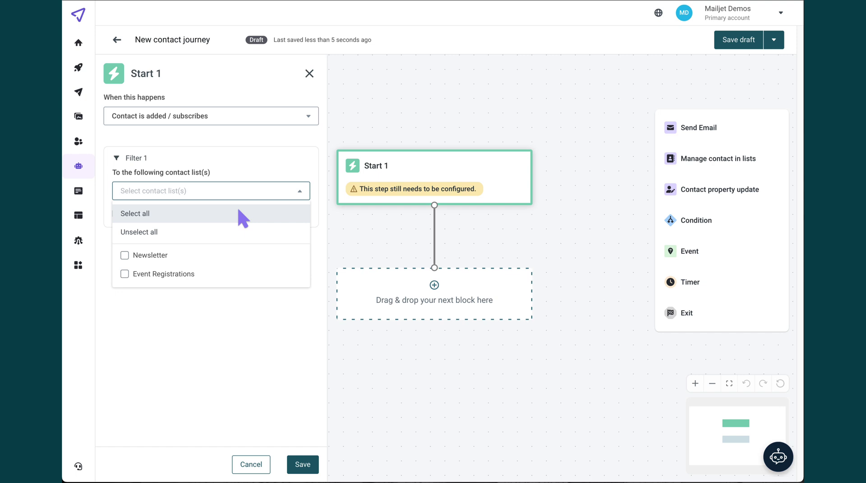
pyautogui.click(241, 209)
pyautogui.click(294, 189)
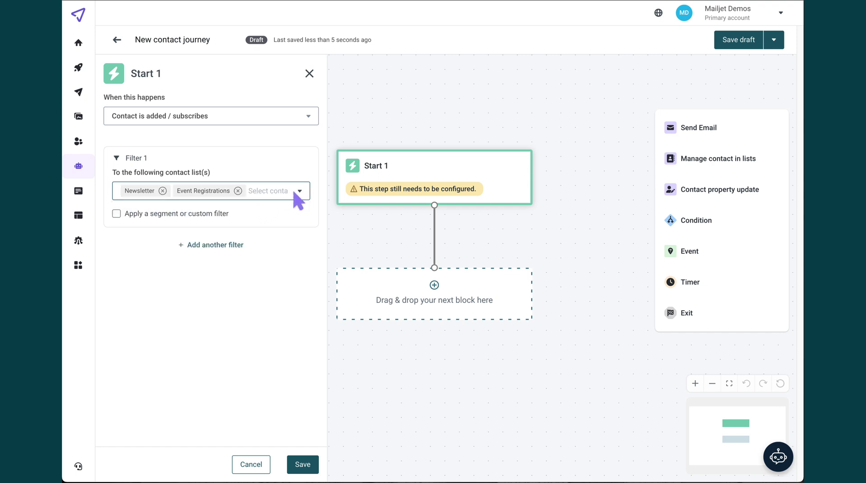
pyautogui.click(220, 214)
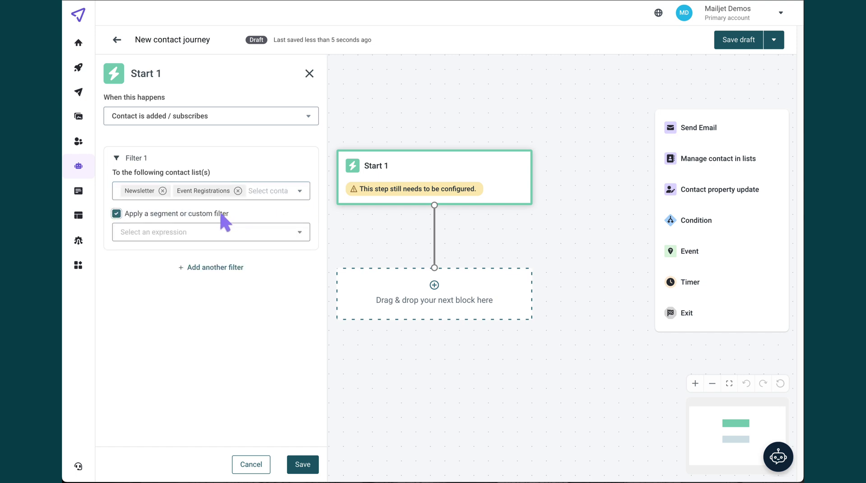
pyautogui.click(219, 232)
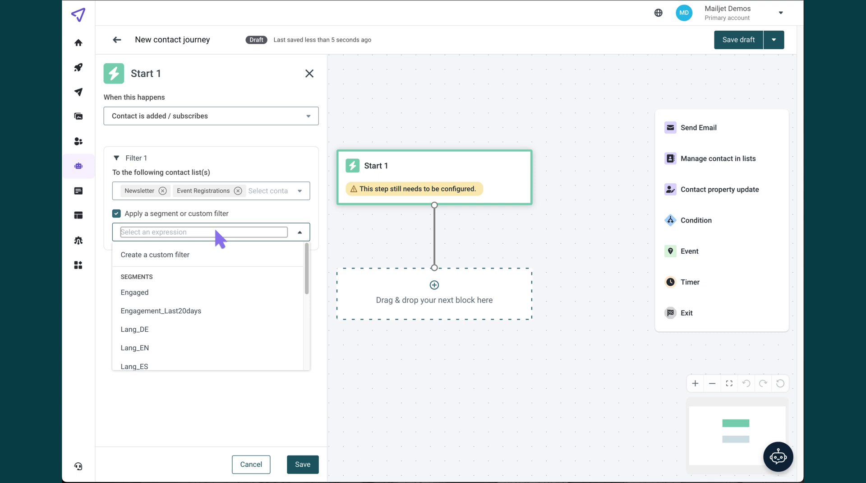
pyautogui.click(218, 216)
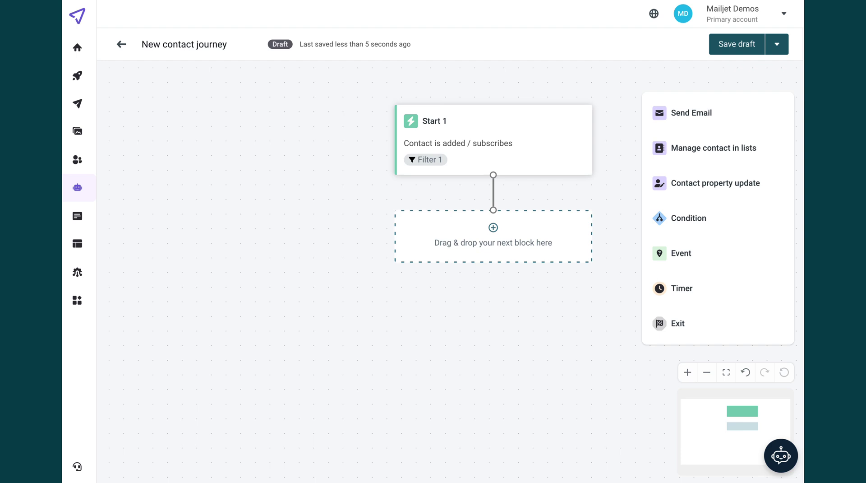
# Add a Send Email step after Start 1, rename it 'Welcome email', and save
pyautogui.moveTo(675, 123); pyautogui.dragTo(496, 248)
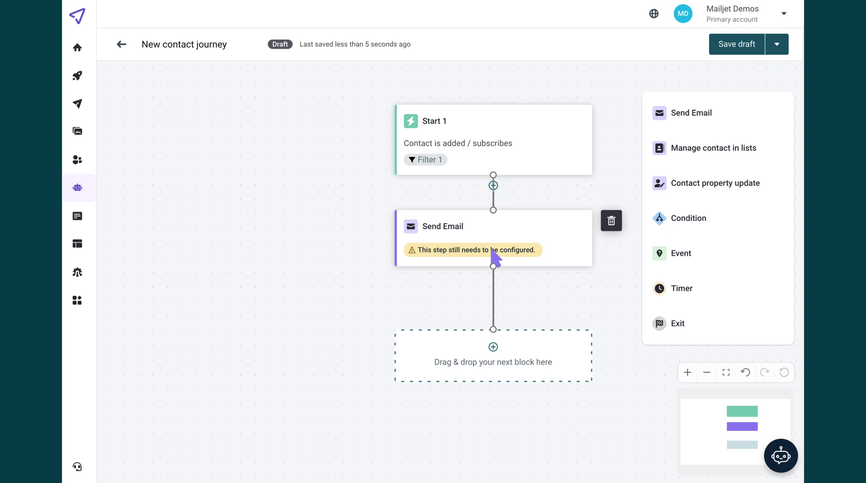
pyautogui.click(492, 248)
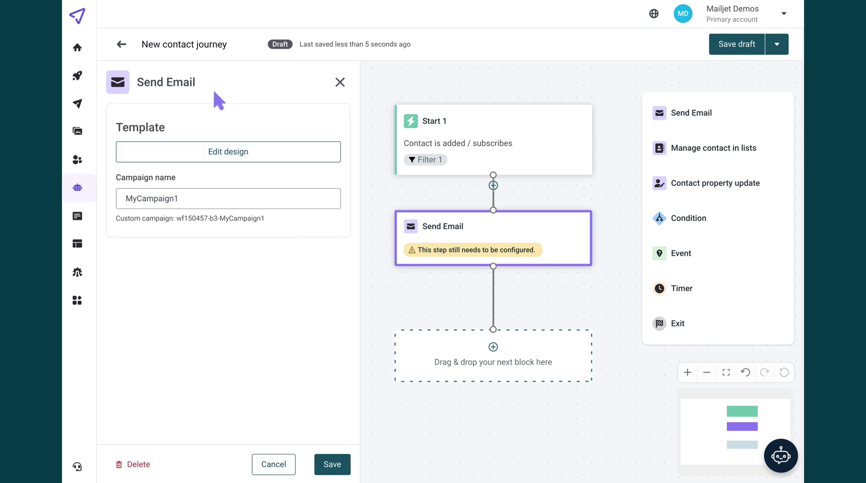
pyautogui.click(202, 83)
pyautogui.tripleClick(202, 84)
pyautogui.write('We')
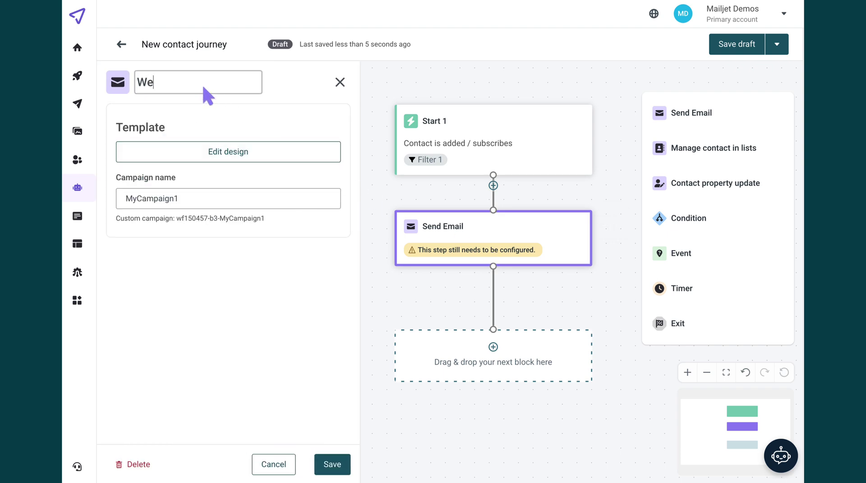
pyautogui.write('lcome email')
pyautogui.click(333, 463)
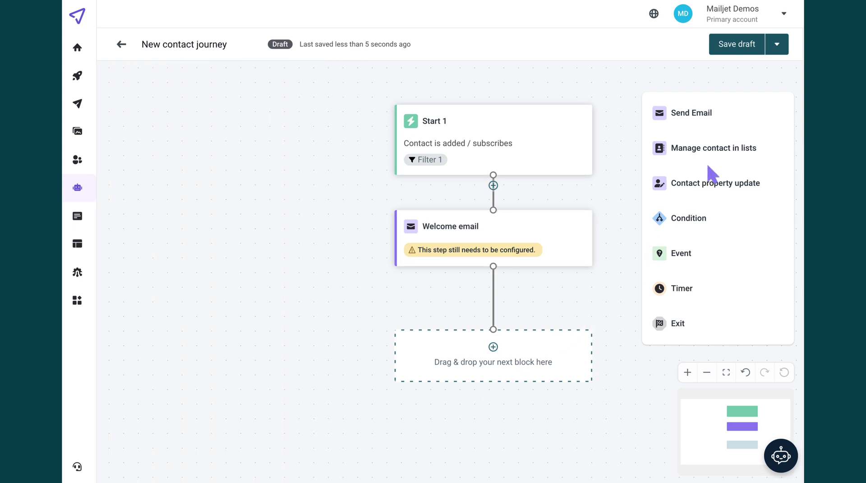
# Add a Manage contact in lists step below Welcome email set to 'Subscribe to a list': Newsletter
pyautogui.moveTo(710, 153); pyautogui.dragTo(523, 353)
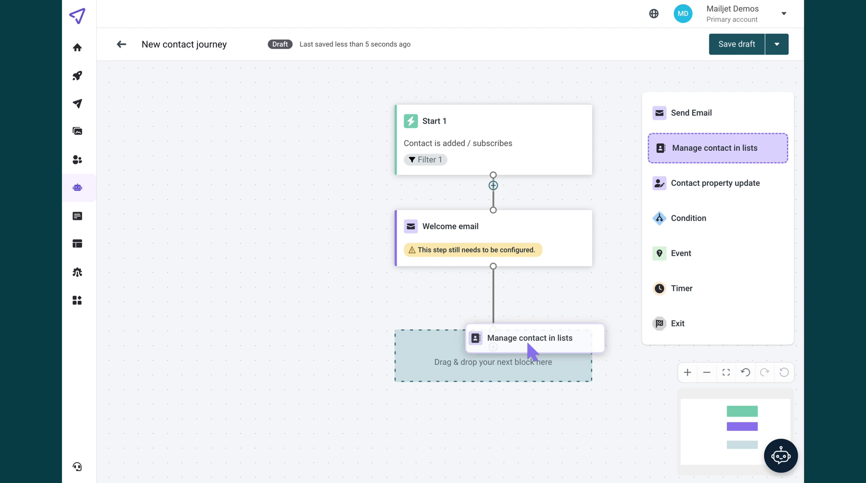
pyautogui.click(520, 378)
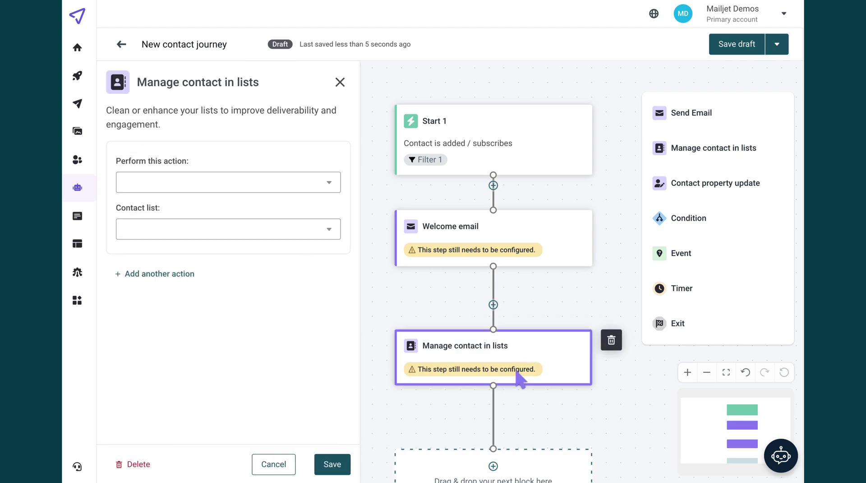
pyautogui.click(331, 185)
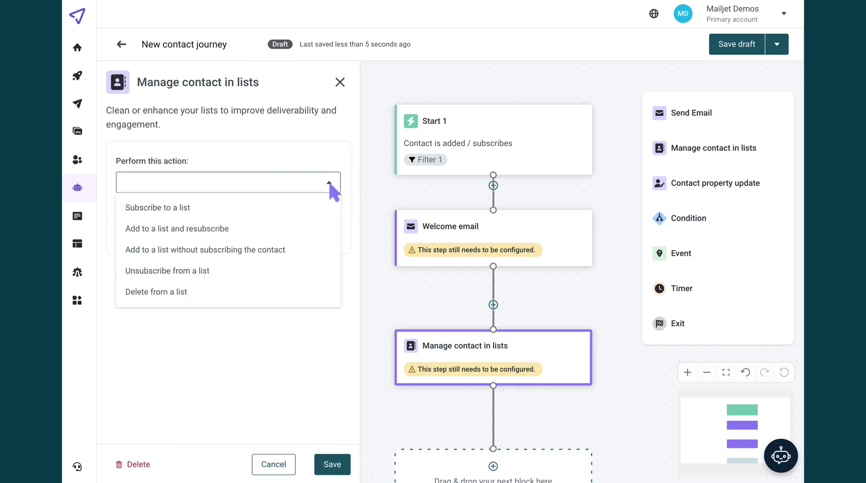
pyautogui.click(298, 205)
pyautogui.click(294, 229)
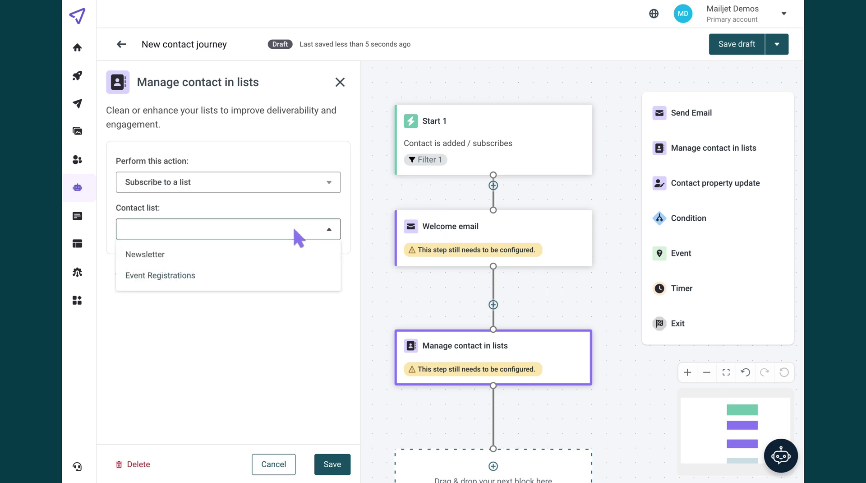
pyautogui.click(284, 249)
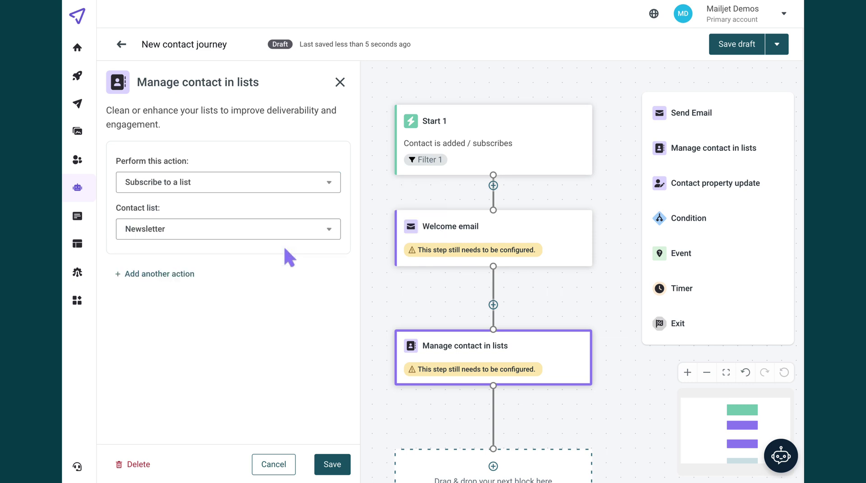
pyautogui.click(333, 464)
pyautogui.moveTo(493, 356)
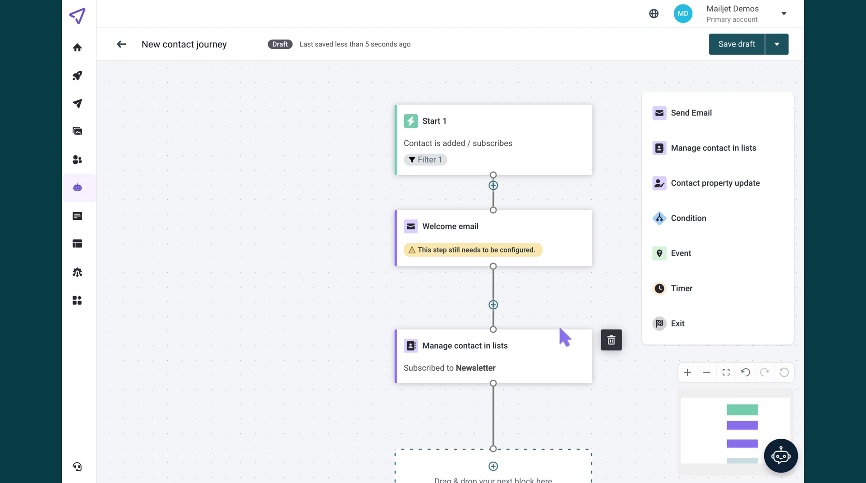
# Add a Contact property update step that sets onboarded_sucess to True
pyautogui.moveTo(711, 184); pyautogui.dragTo(483, 432)
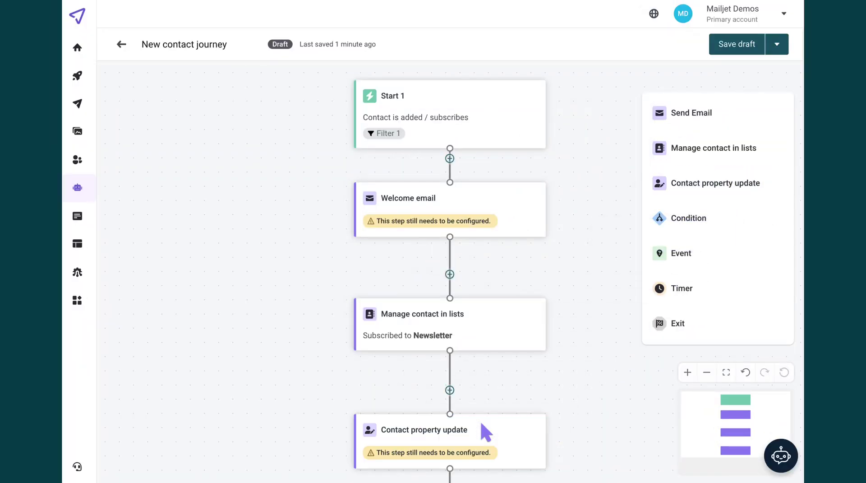
pyautogui.click(726, 371)
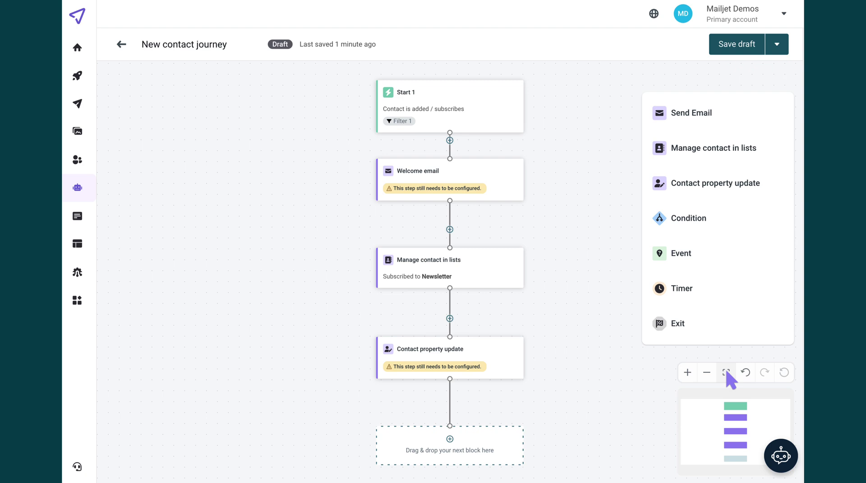
pyautogui.click(478, 360)
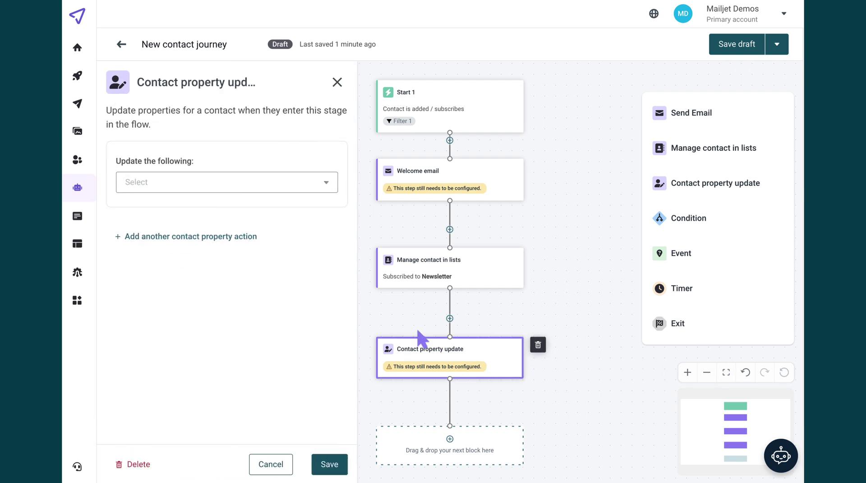
pyautogui.click(270, 185)
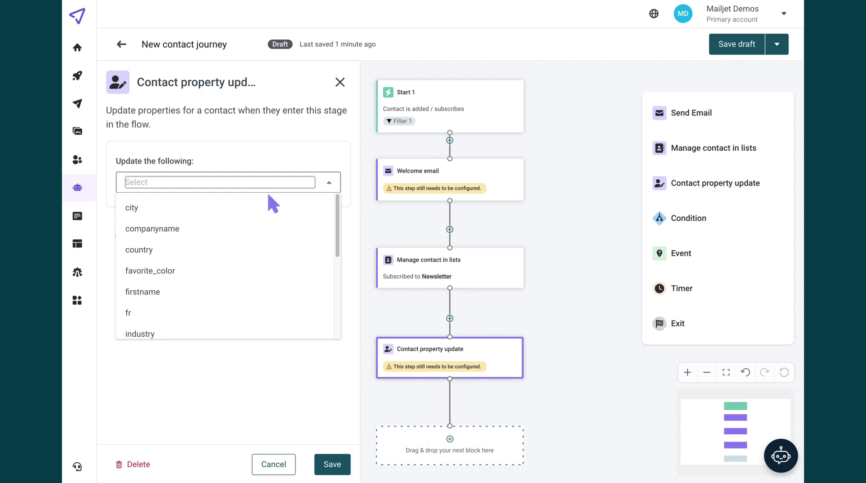
pyautogui.scroll(-2, 262, 232)
pyautogui.scroll(-3, 263, 233)
pyautogui.scroll(-1, 260, 228)
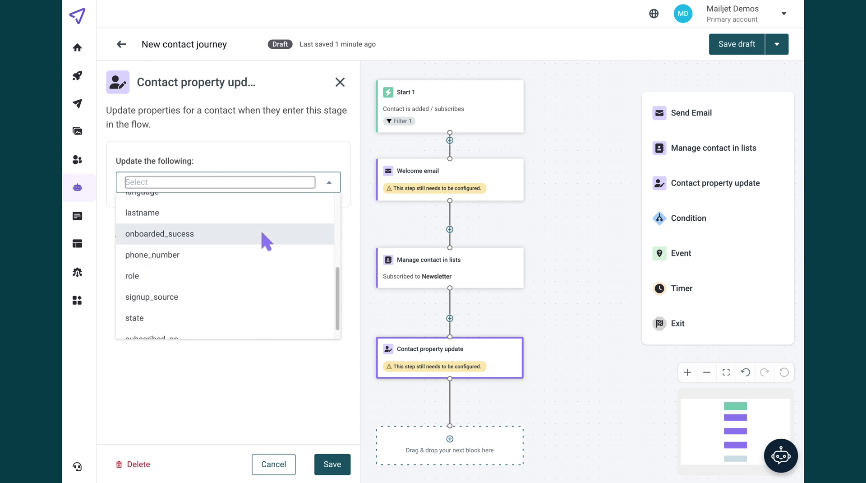
pyautogui.click(260, 229)
pyautogui.click(268, 219)
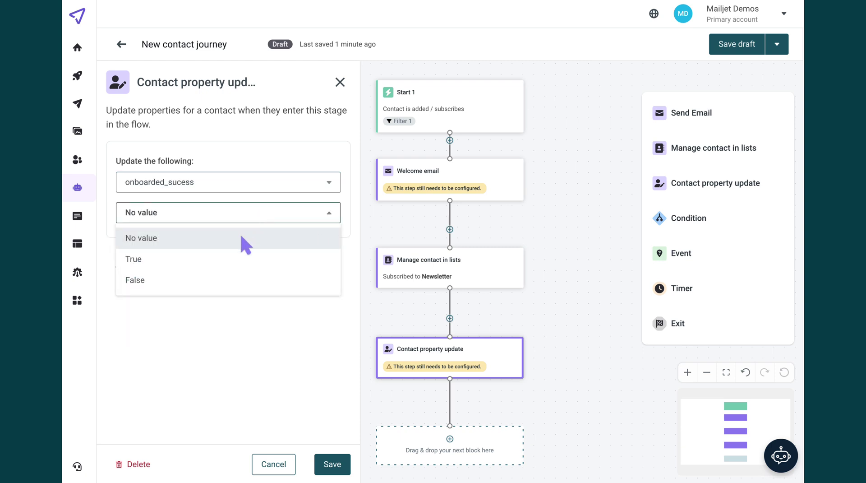
pyautogui.click(216, 256)
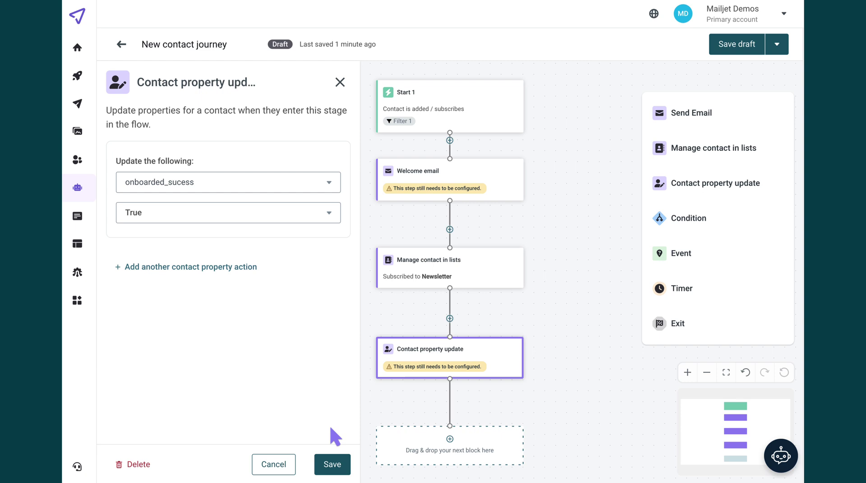
pyautogui.click(344, 463)
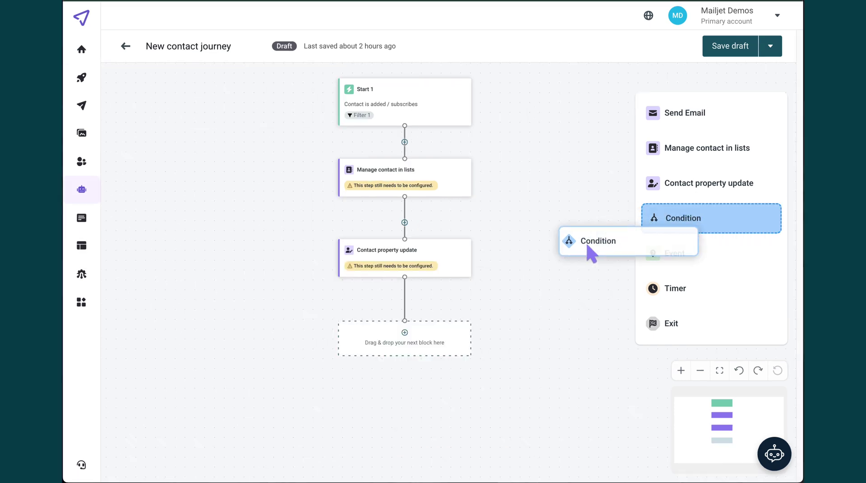
# Add Split condition 1 with Condition 1 Lang_DE and Condition 2 Lang_ES
pyautogui.moveTo(681, 218); pyautogui.dragTo(410, 344)
pyautogui.click(407, 350)
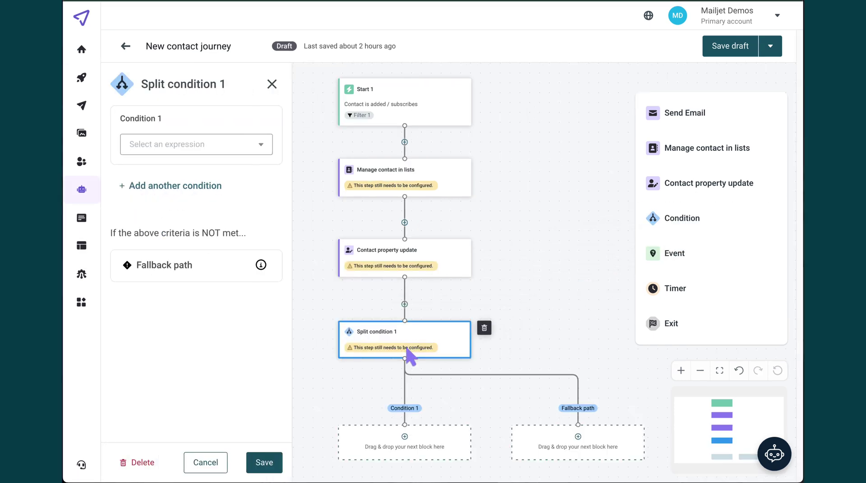
pyautogui.click(254, 143)
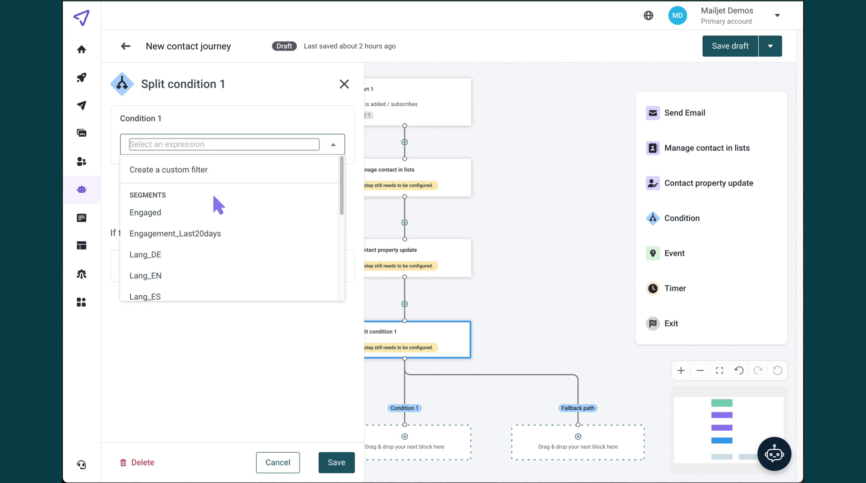
pyautogui.click(196, 259)
pyautogui.click(201, 186)
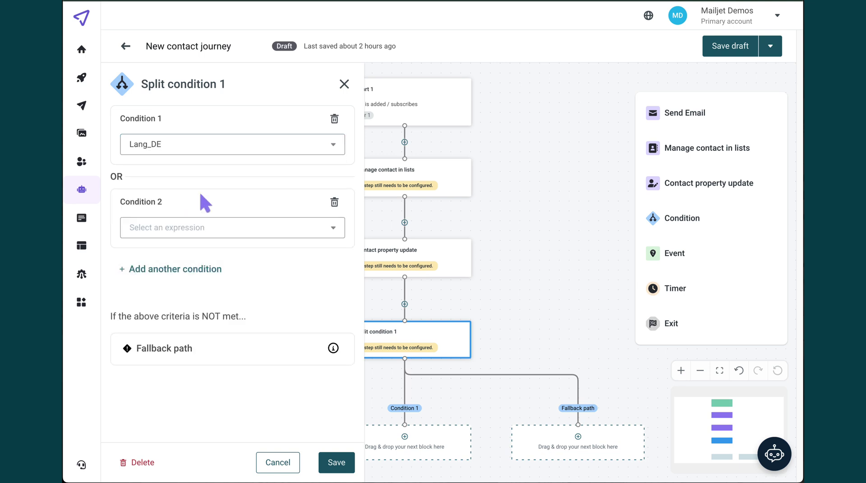
pyautogui.click(193, 227)
pyautogui.scroll(-1, 189, 320)
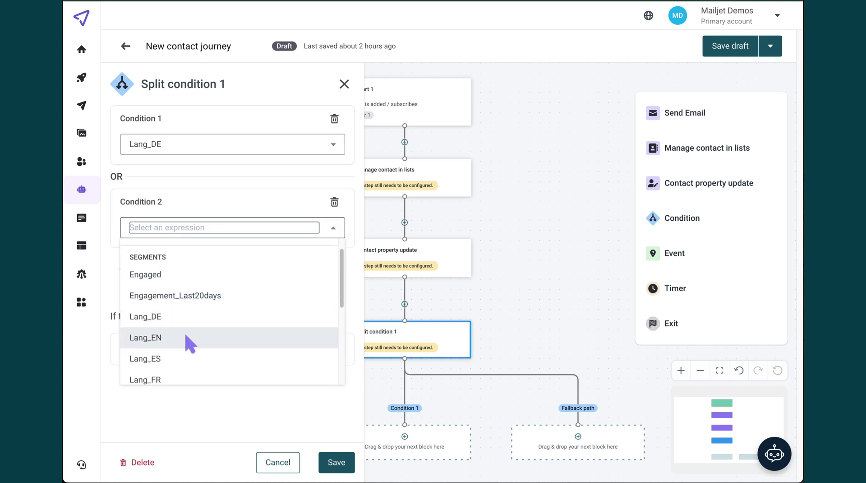
pyautogui.click(183, 349)
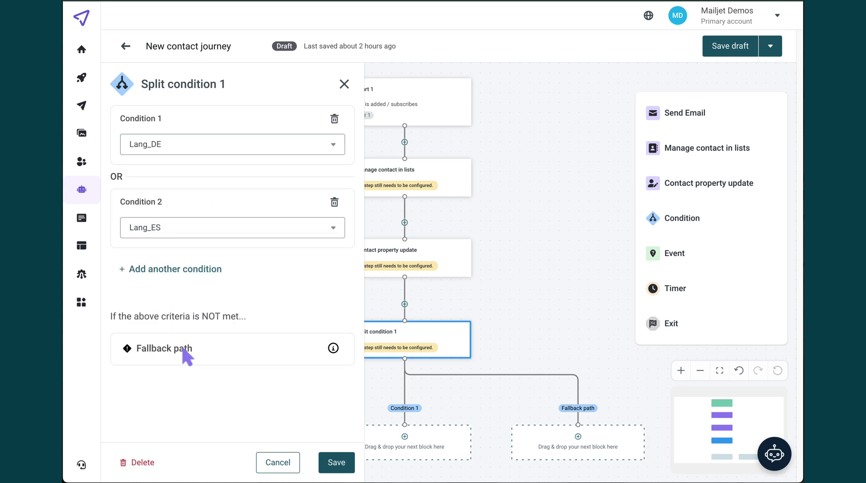
pyautogui.click(347, 464)
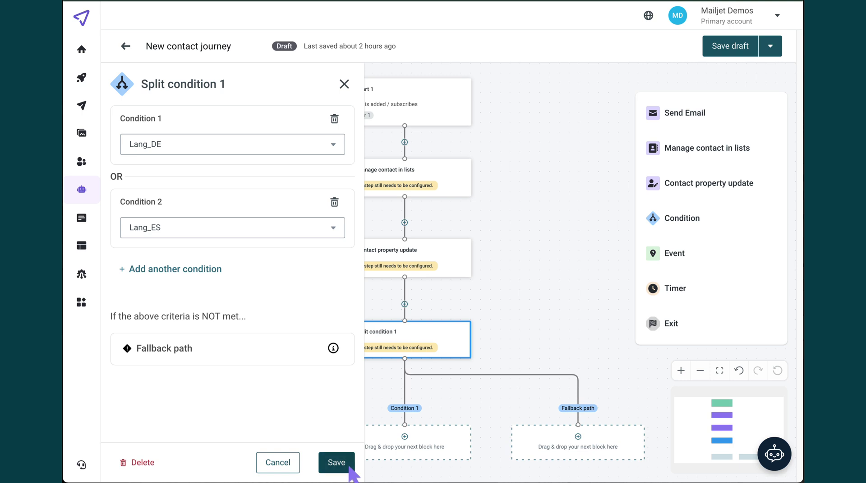
# Add Event listener 1 below Contact property update and save it with default trigger and lists
pyautogui.click(717, 371)
pyautogui.moveTo(703, 255)
pyautogui.mouseDown()
pyautogui.moveTo(531, 301)
pyautogui.moveTo(398, 356)
pyautogui.mouseUp()
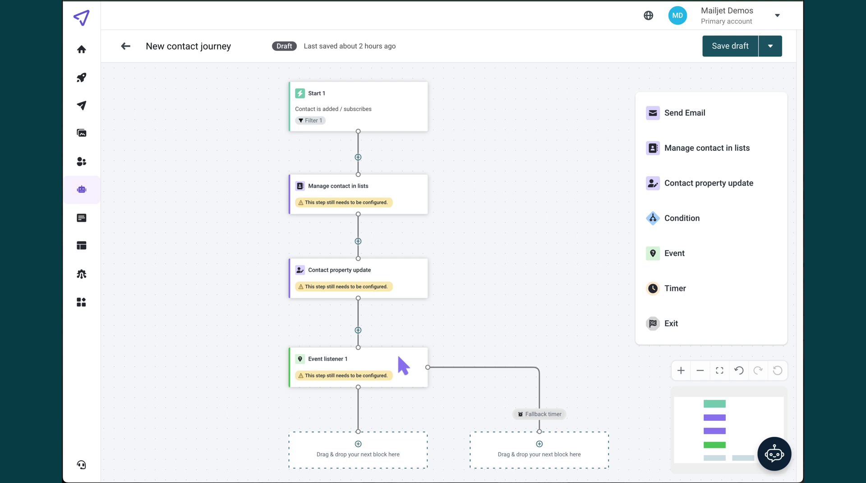
pyautogui.click(378, 381)
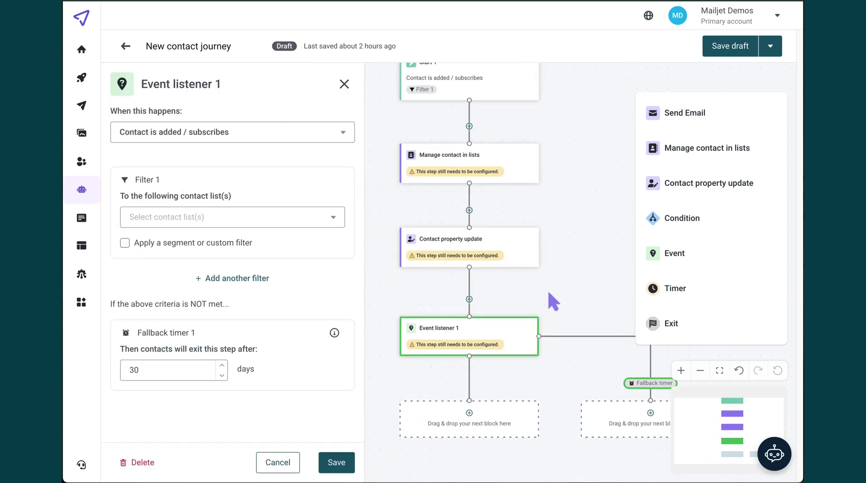
pyautogui.click(314, 140)
pyautogui.click(314, 140)
pyautogui.click(307, 225)
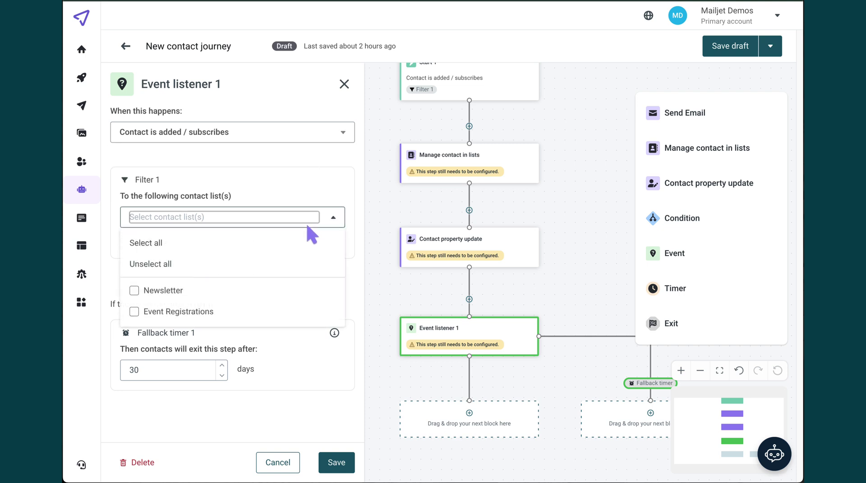
pyautogui.click(307, 225)
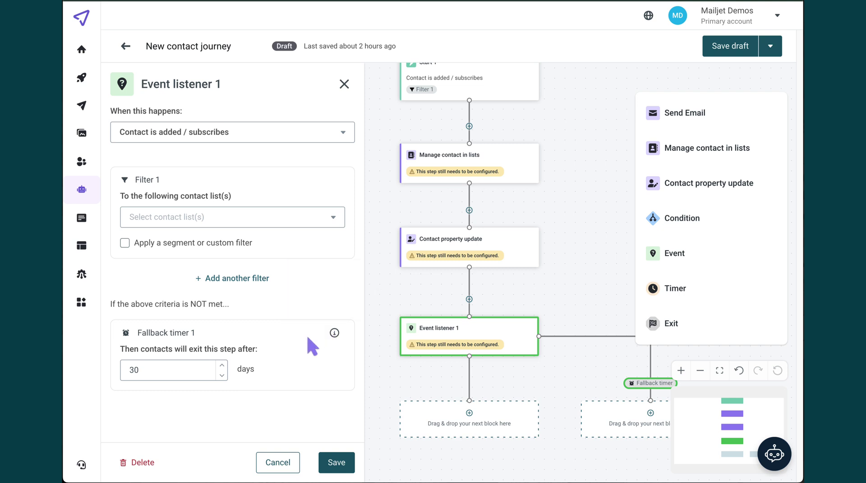
pyautogui.click(336, 462)
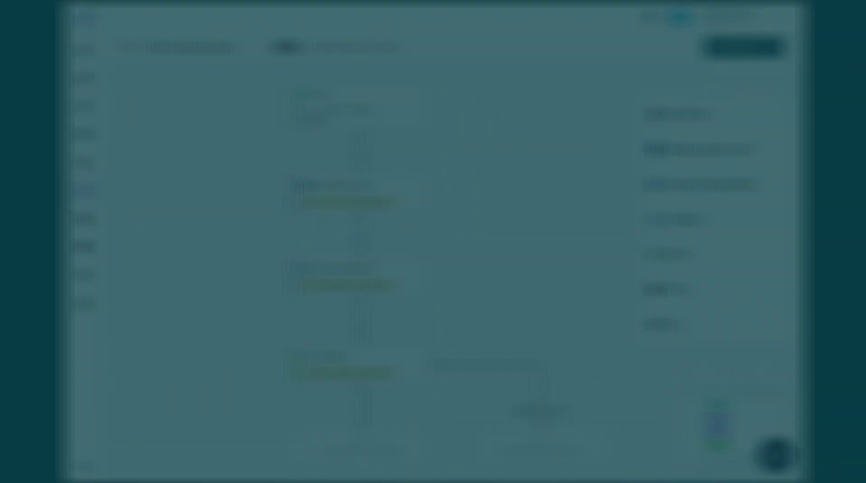
# Add Timer 1 below Event listener 1 and review its Custom date and Date property options
pyautogui.moveTo(675, 288)
pyautogui.mouseDown()
pyautogui.moveTo(467, 433)
pyautogui.moveTo(384, 446)
pyautogui.mouseUp()
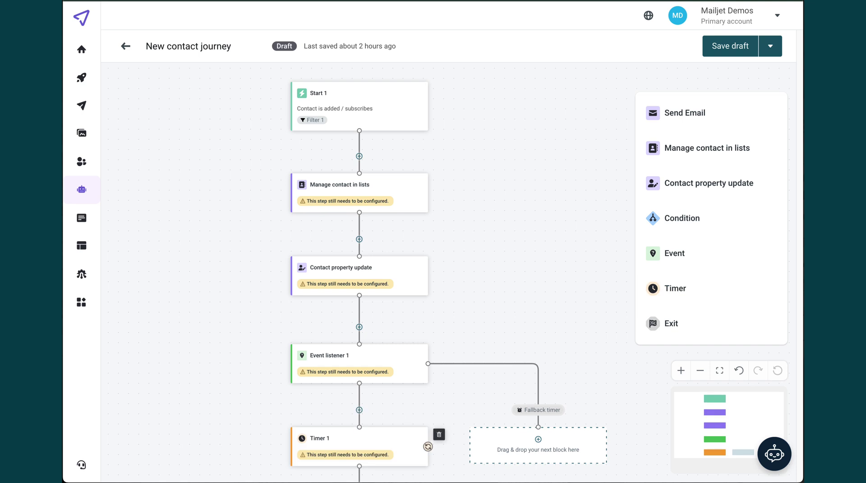
pyautogui.click(426, 446)
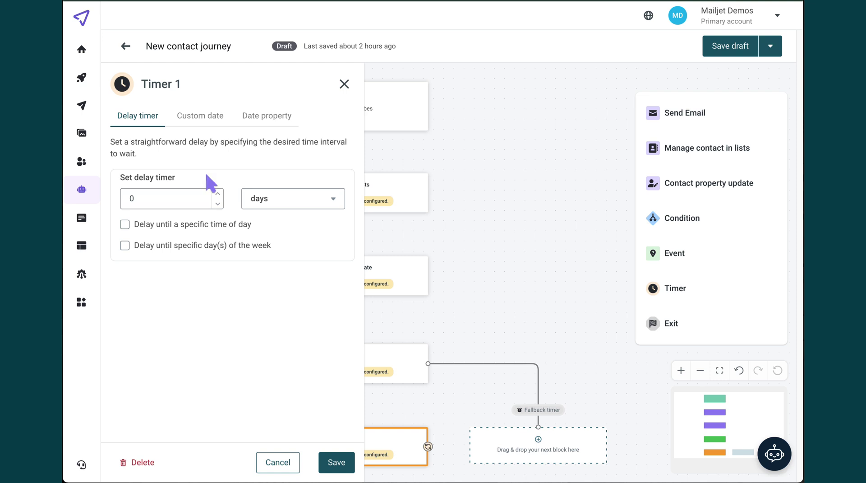
pyautogui.click(210, 129)
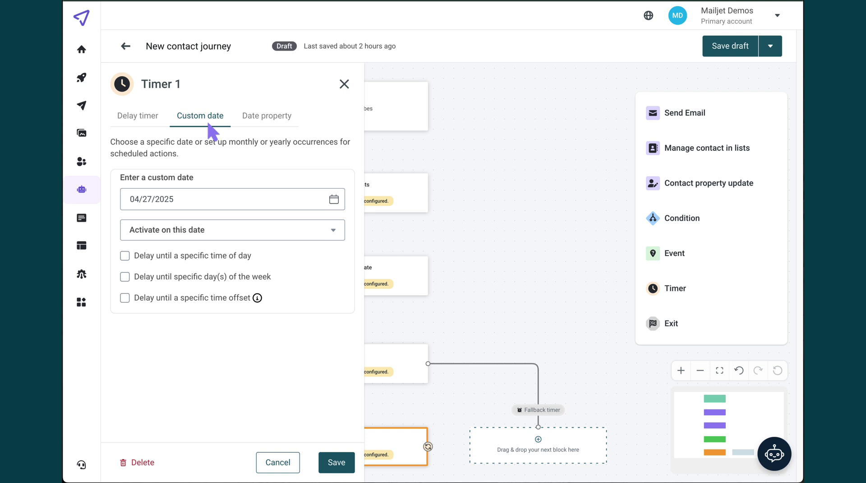
pyautogui.click(247, 131)
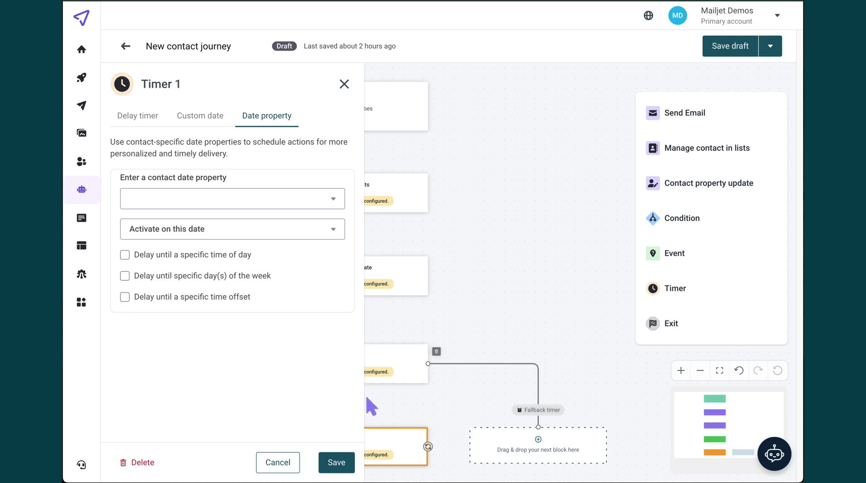
# Save Timer 1 and end the fallback timer branch with an Exit step allowing re-entry
pyautogui.click(356, 467)
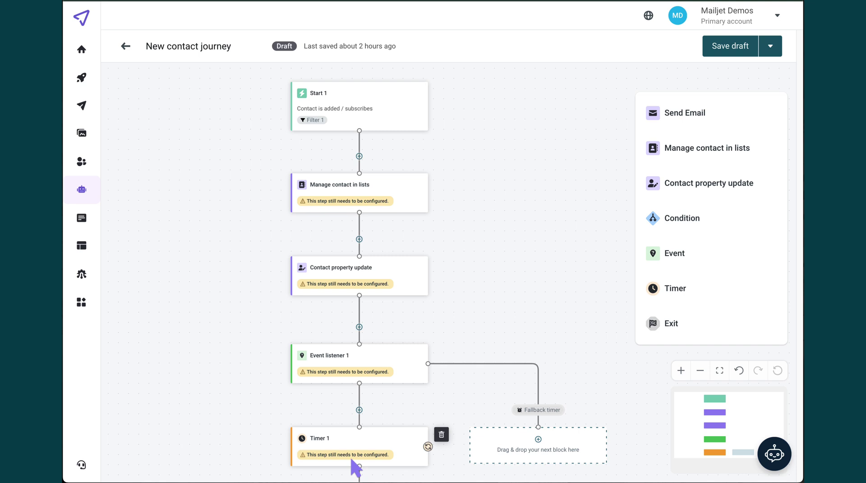
pyautogui.moveTo(278, 426); pyautogui.dragTo(266, 239)
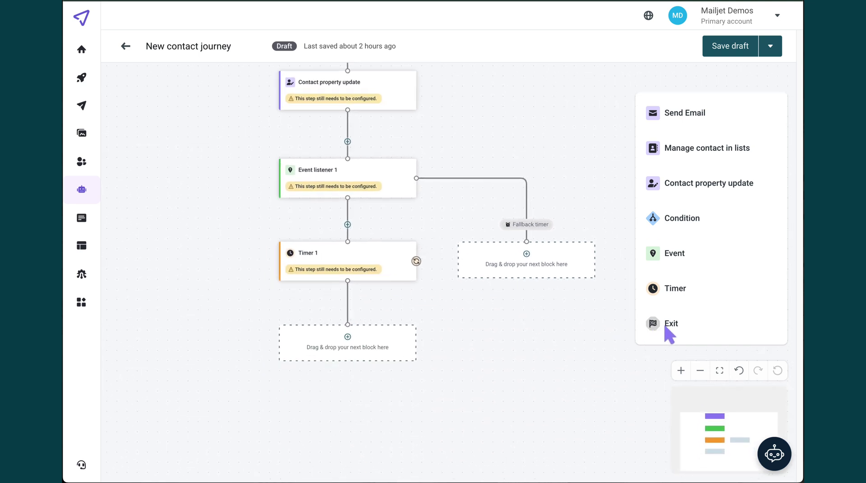
pyautogui.moveTo(661, 324); pyautogui.dragTo(532, 253)
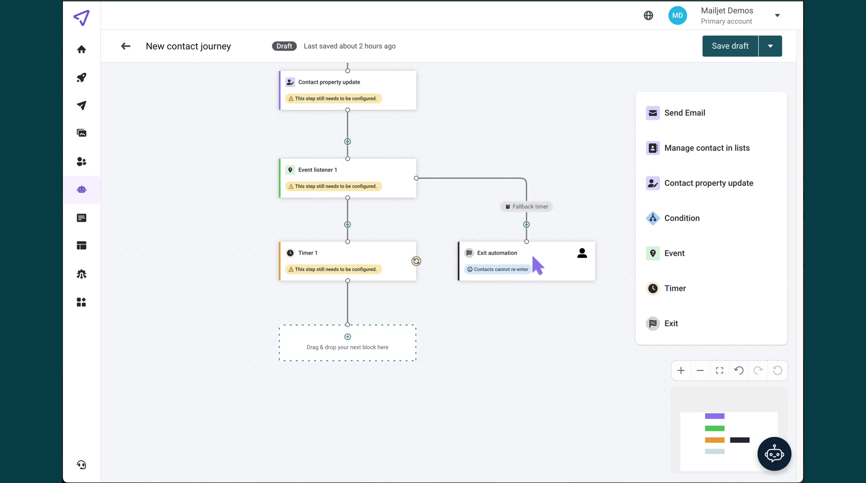
pyautogui.click(523, 266)
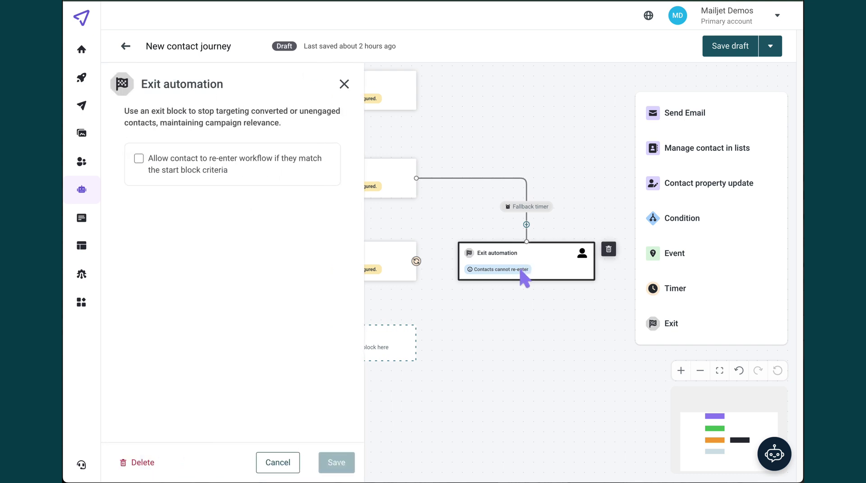
pyautogui.click(139, 159)
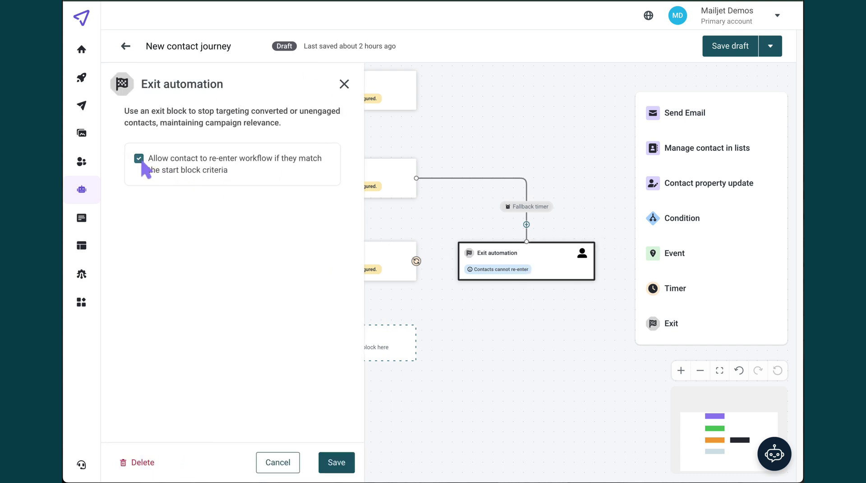
pyautogui.click(343, 463)
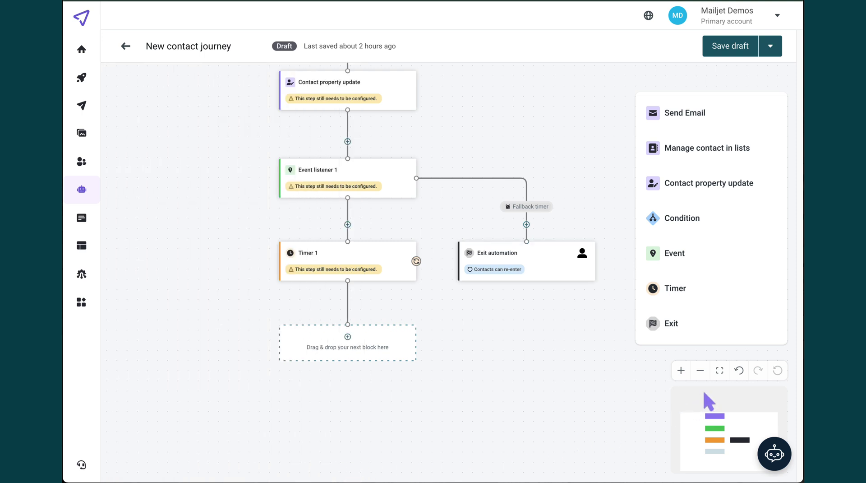
pyautogui.click(718, 370)
# Set the Manage contact in lists step to 'Subscribe to a list' with Newsletter, and save
pyautogui.click(457, 153)
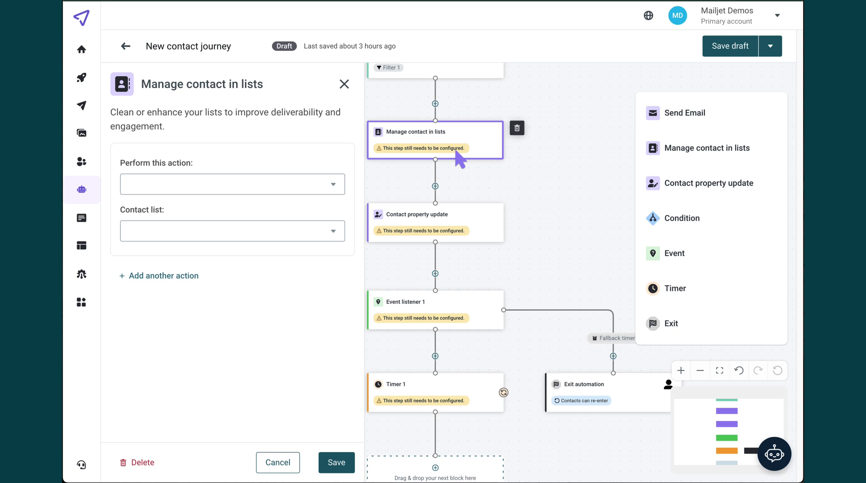
pyautogui.click(336, 188)
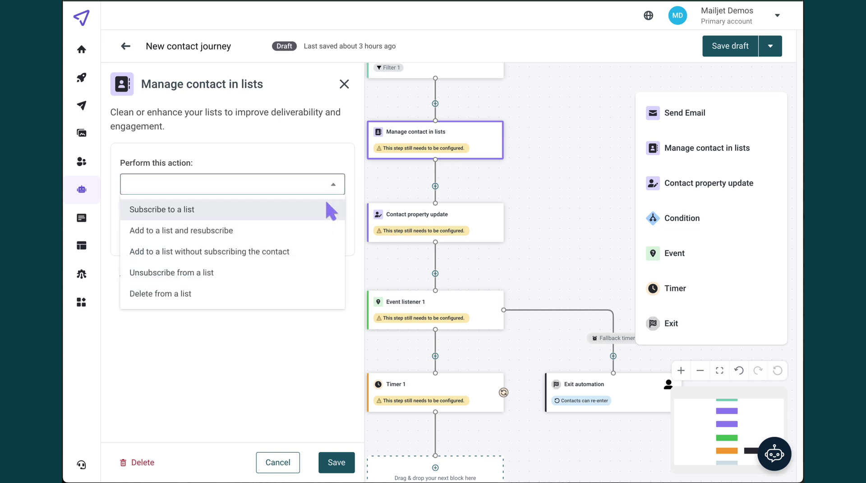
pyautogui.click(327, 209)
pyautogui.click(325, 231)
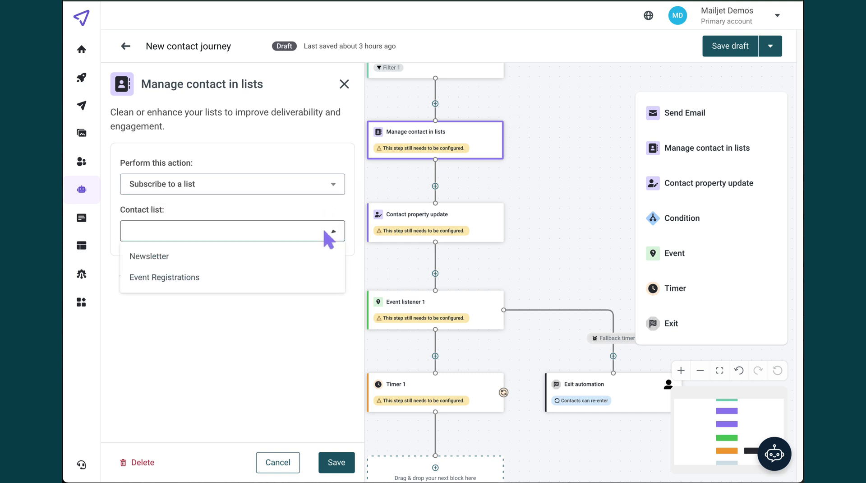
pyautogui.click(302, 256)
pyautogui.click(336, 461)
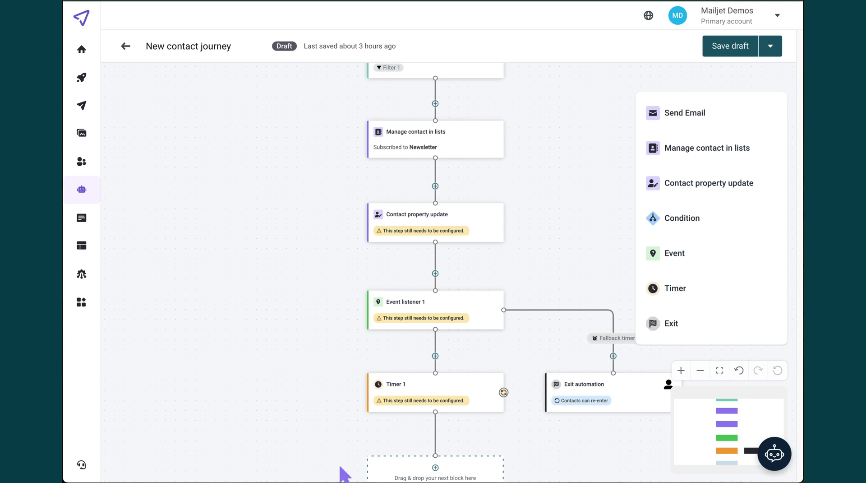
pyautogui.click(413, 320)
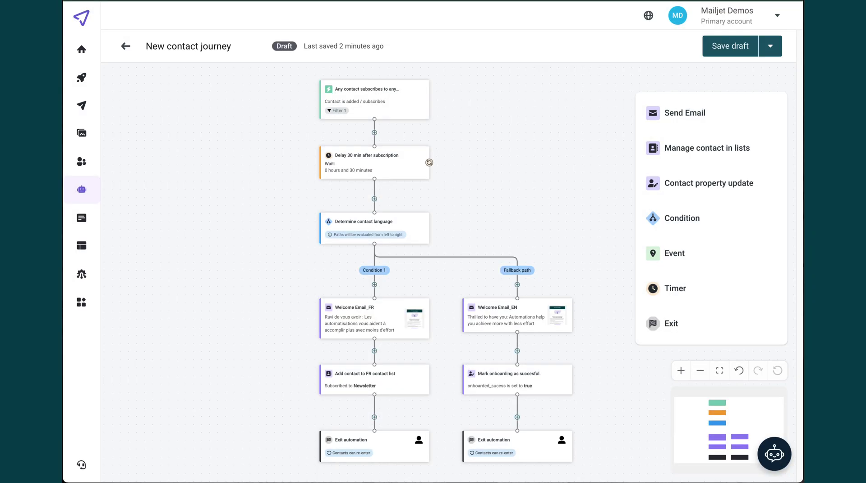
# Save & Publish the journey with 'Force entry for existing contacts' enabled
pyautogui.click(772, 49)
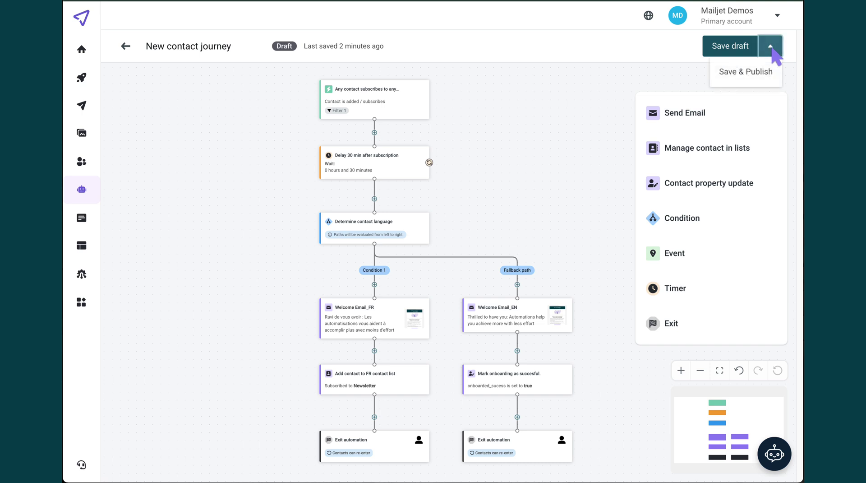
pyautogui.click(762, 73)
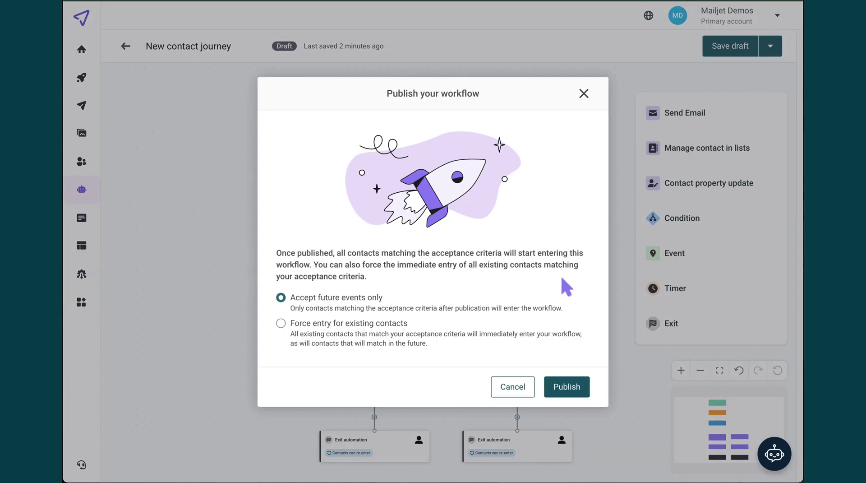
pyautogui.click(543, 326)
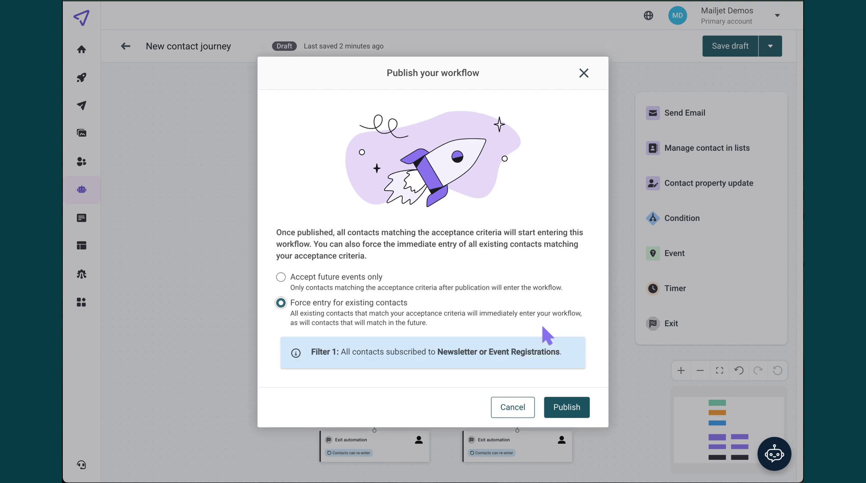
pyautogui.click(567, 407)
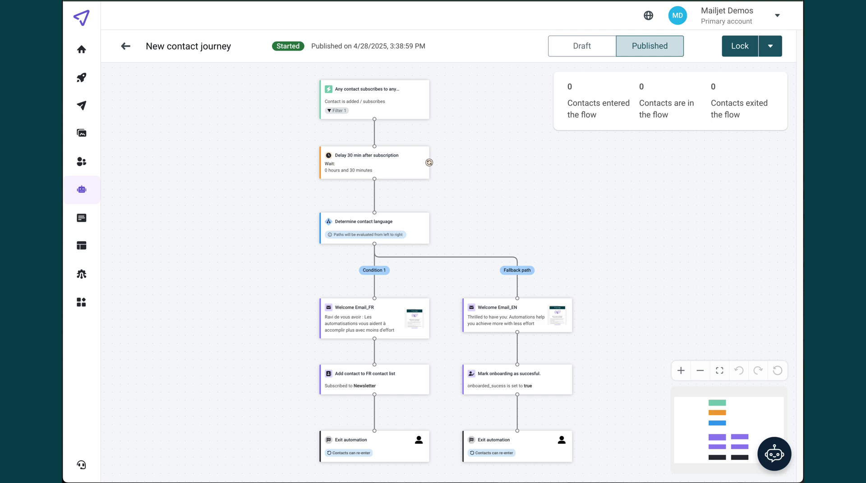
pyautogui.moveTo(414, 318)
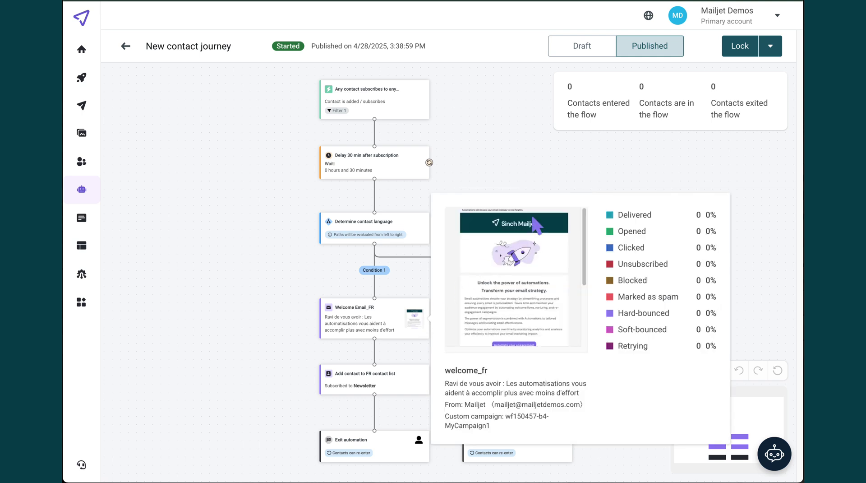
# In the draft, place a Timer above Welcome Email_EN on the Fallback path, then return to Published
pyautogui.click(588, 48)
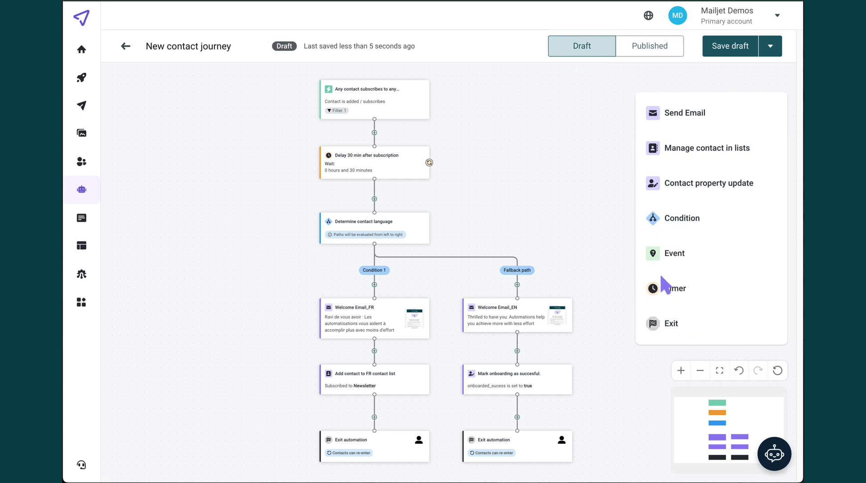
pyautogui.moveTo(661, 287); pyautogui.dragTo(505, 280)
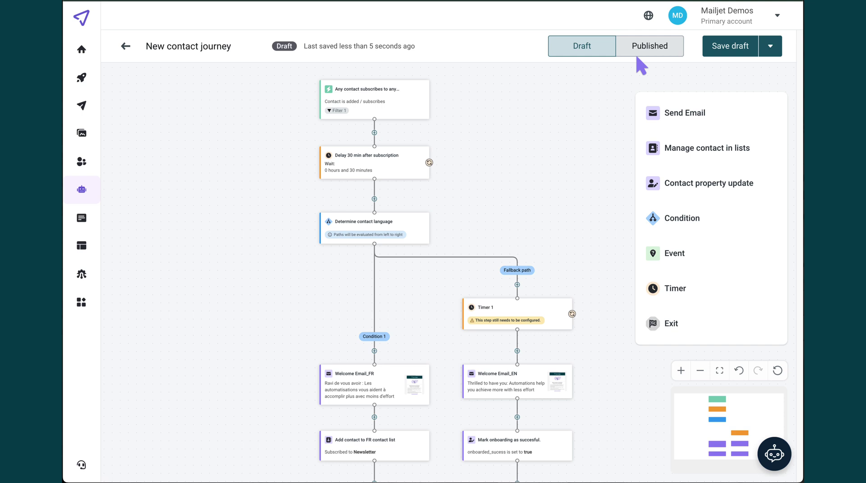
pyautogui.click(641, 64)
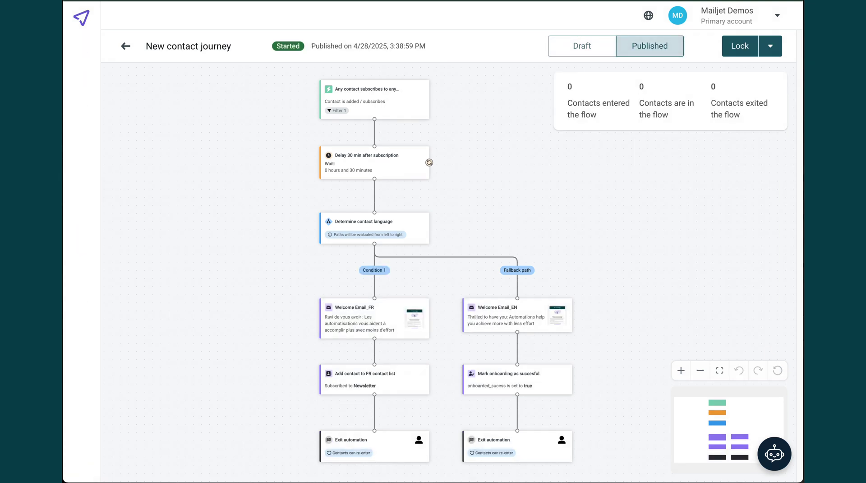